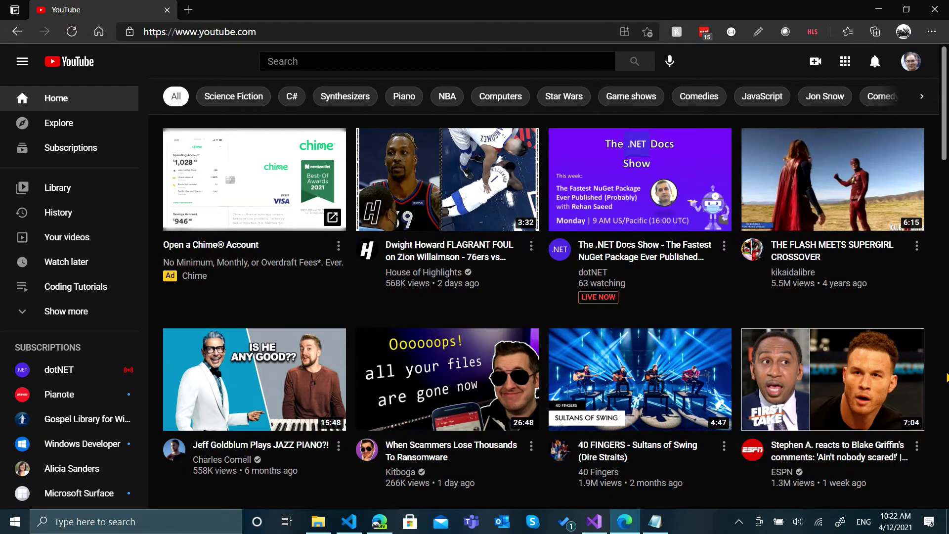
# Step: Go from the YouTube account menu to YouTube Studio's live streaming page for 'Missionary Meeting'
pyautogui.click(911, 61)
pyautogui.click(781, 188)
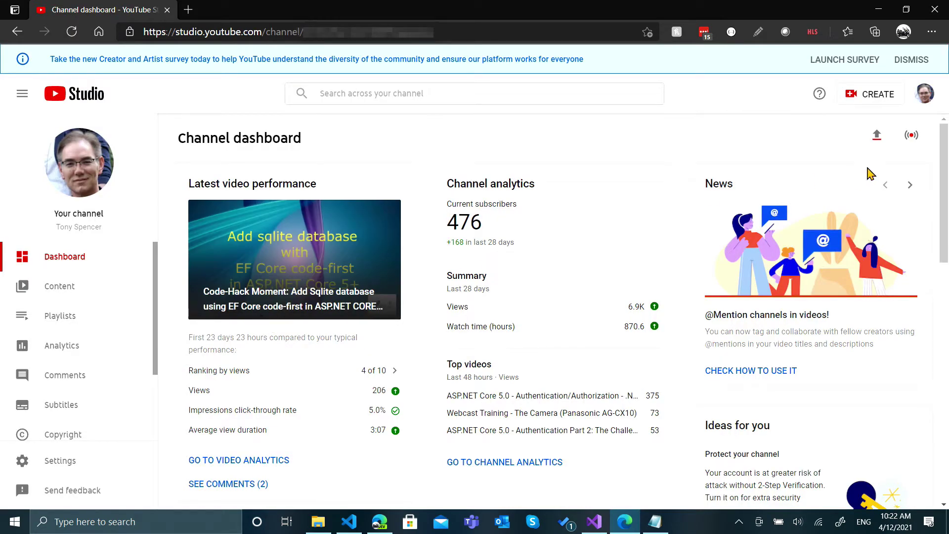
pyautogui.click(912, 140)
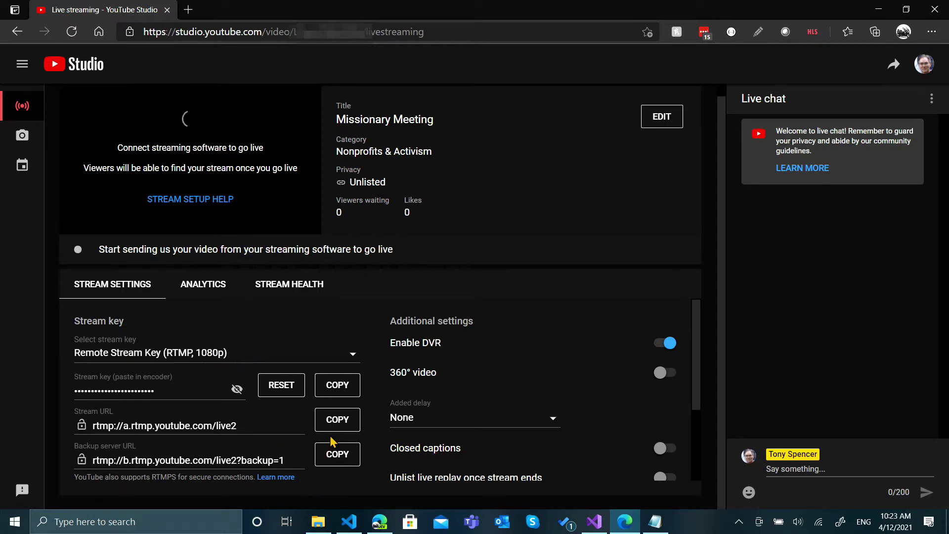
# Step: Copy the stream URL rtmp://a.rtmp.youtube.com/live2 from Stream settings
pyautogui.click(338, 421)
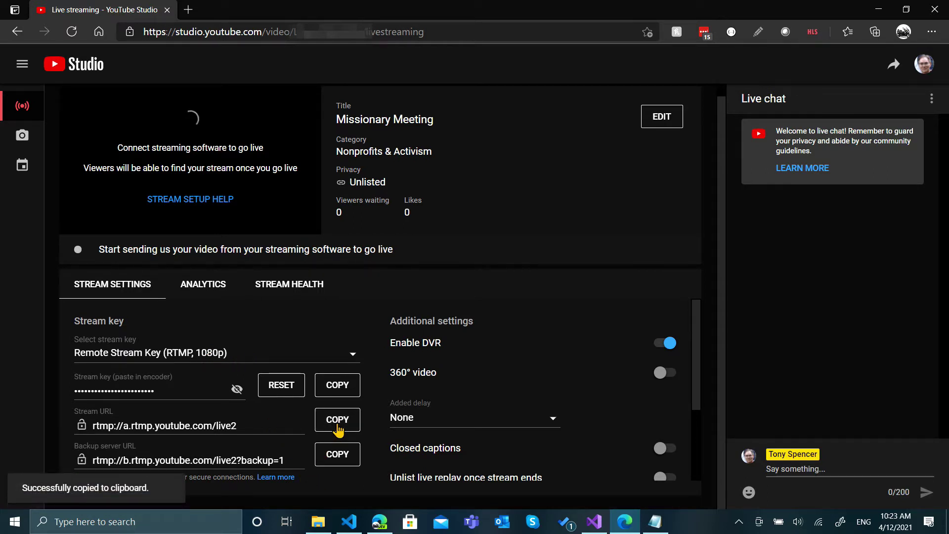
# Step: Combine the stream URL and stream key on one Notepad line, select it, and open P2NetGen_V230
pyautogui.click(655, 522)
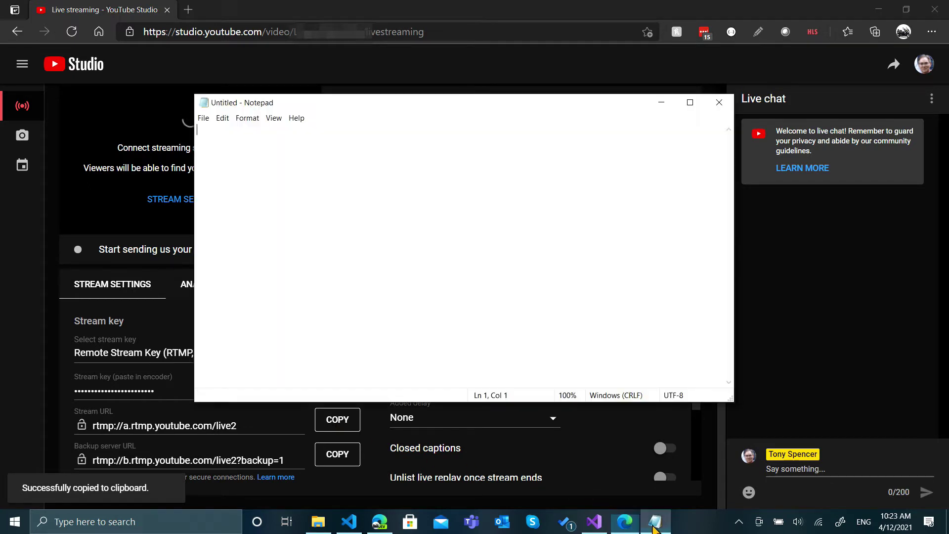
pyautogui.hotkey('ctrl', 'v')
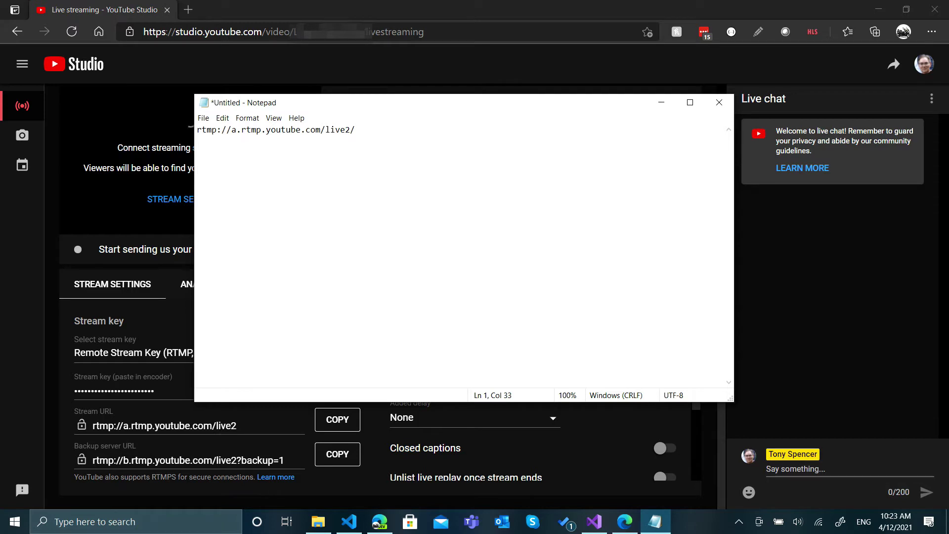
pyautogui.click(43, 339)
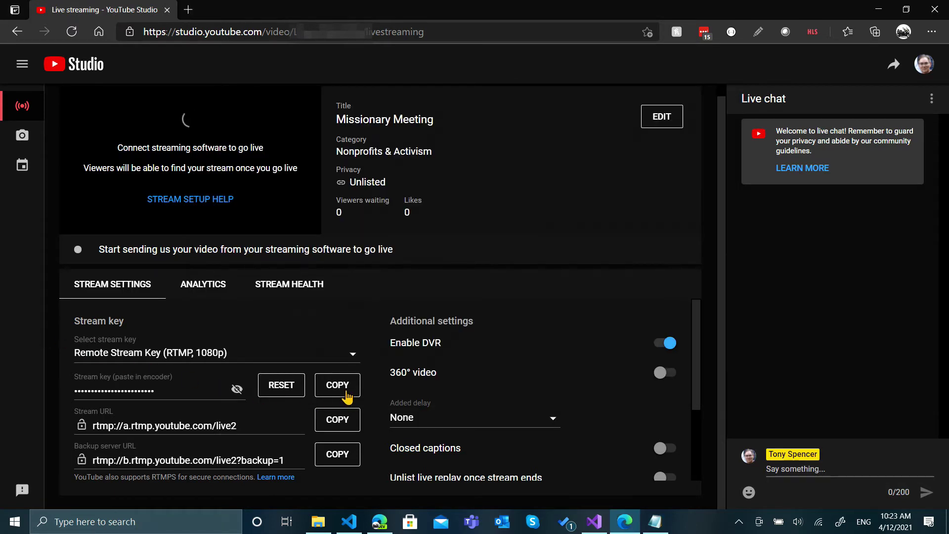
pyautogui.click(345, 393)
pyautogui.click(656, 522)
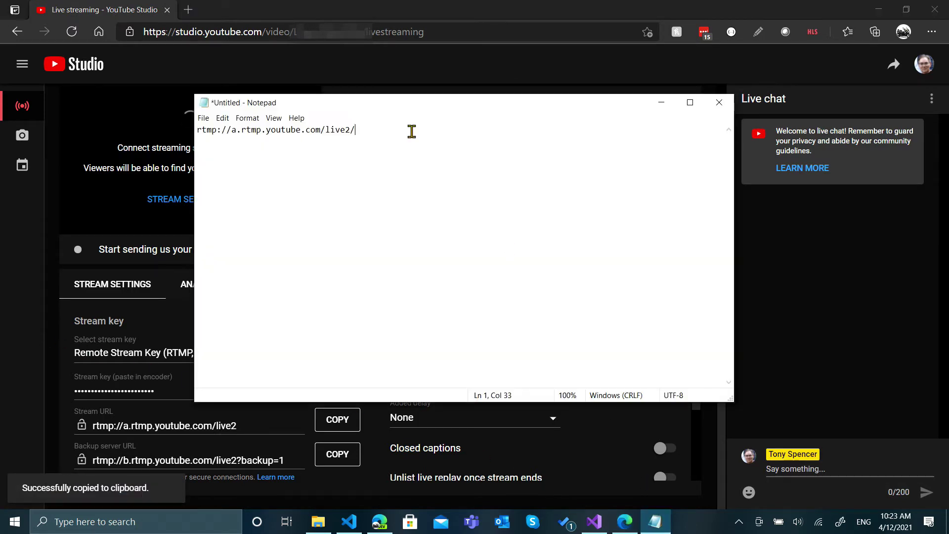
pyautogui.hotkey('ctrl', 'v')
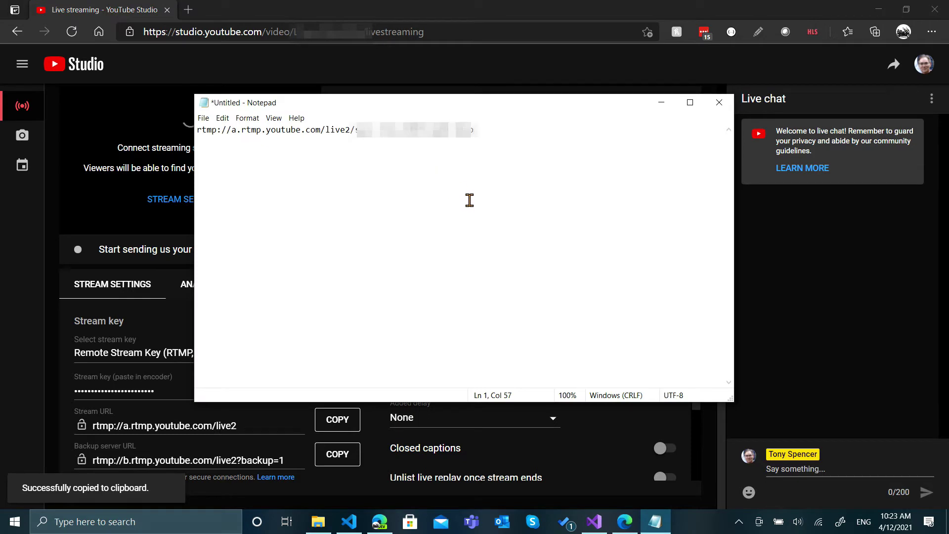
pyautogui.moveTo(478, 130); pyautogui.dragTo(161, 131)
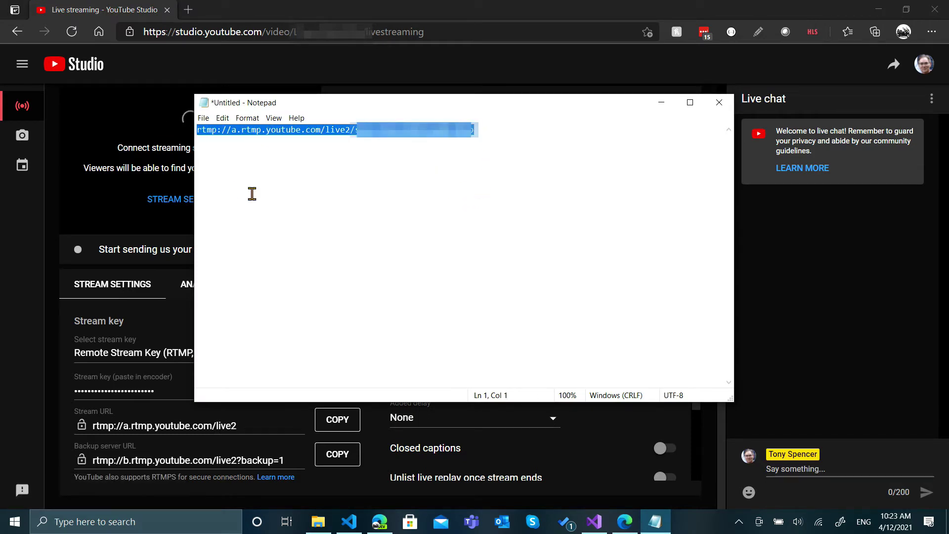
pyautogui.click(317, 522)
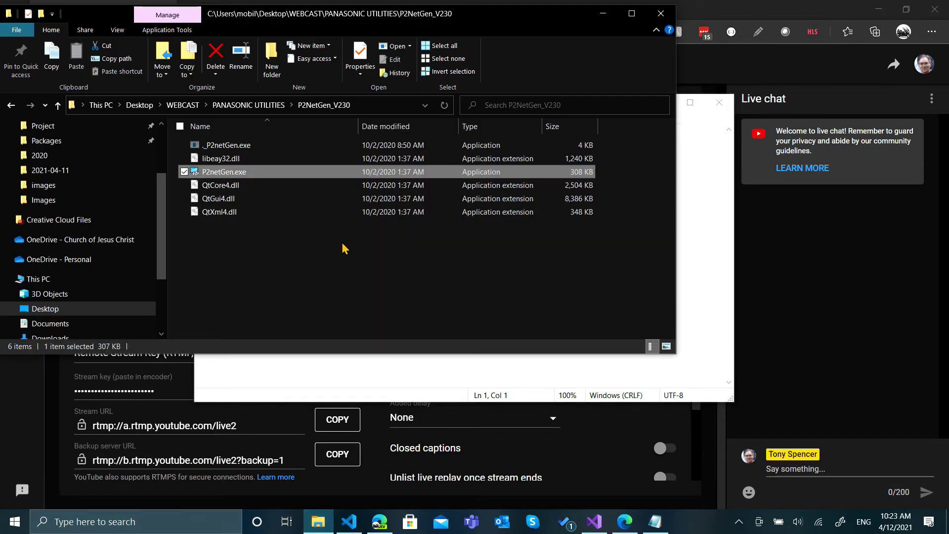
# Step: Launch P2NetGen.exe and paste the combined URL and key as the RTMP stream destination URL
pyautogui.doubleClick(211, 172)
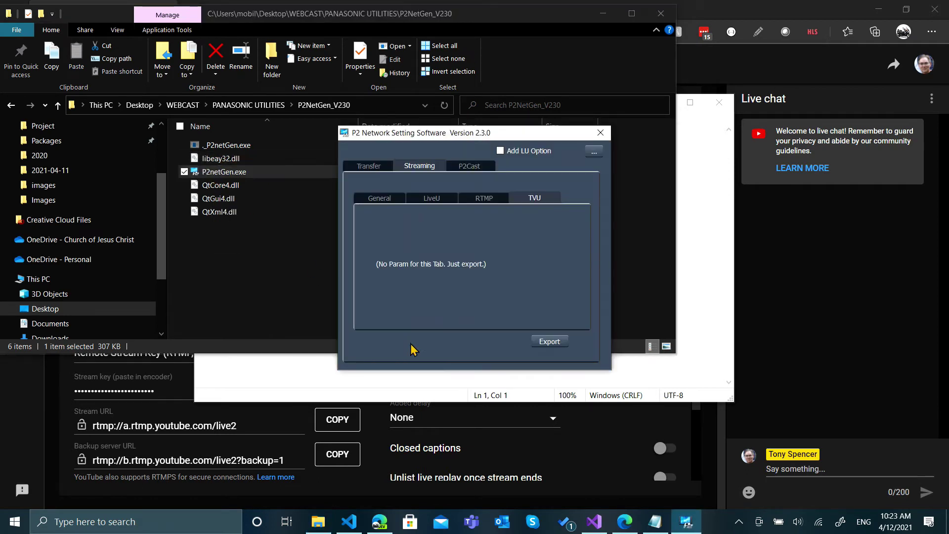
pyautogui.click(490, 200)
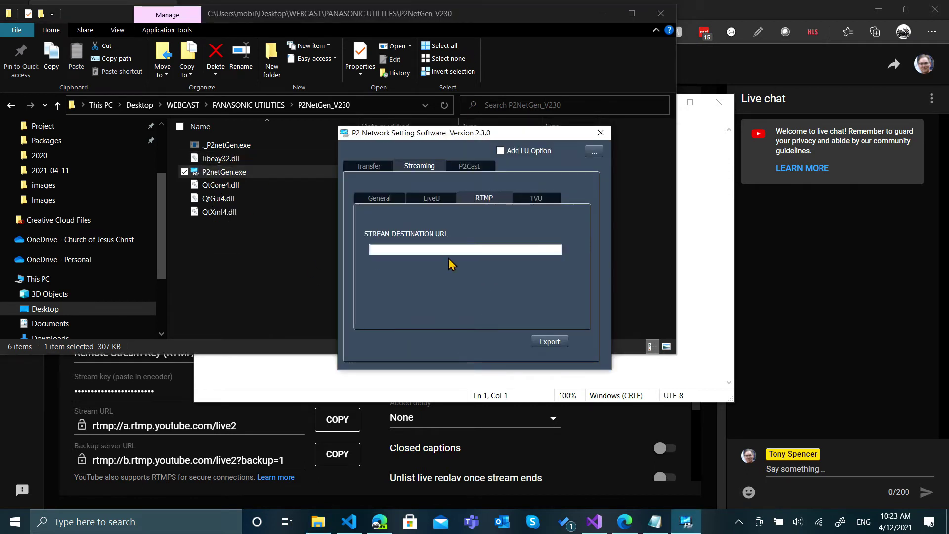
pyautogui.hotkey('ctrl', 'v')
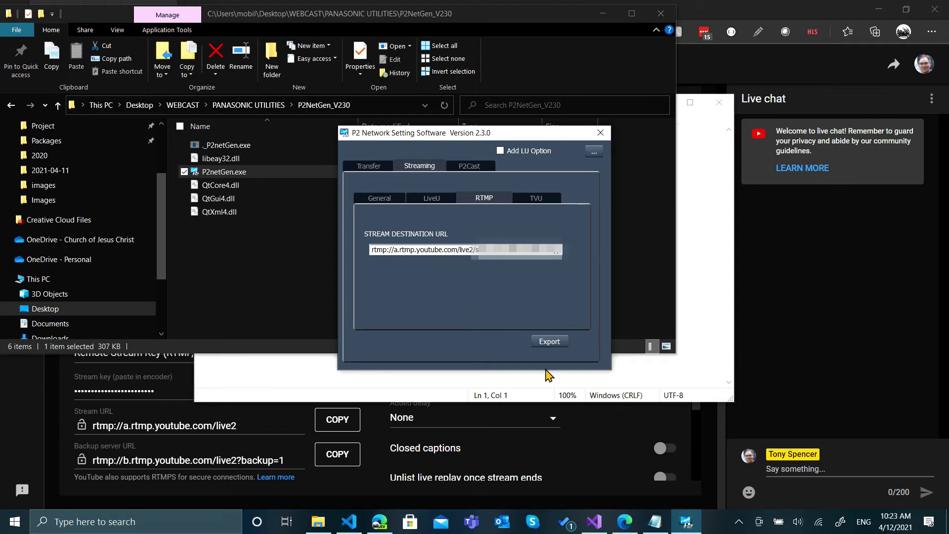